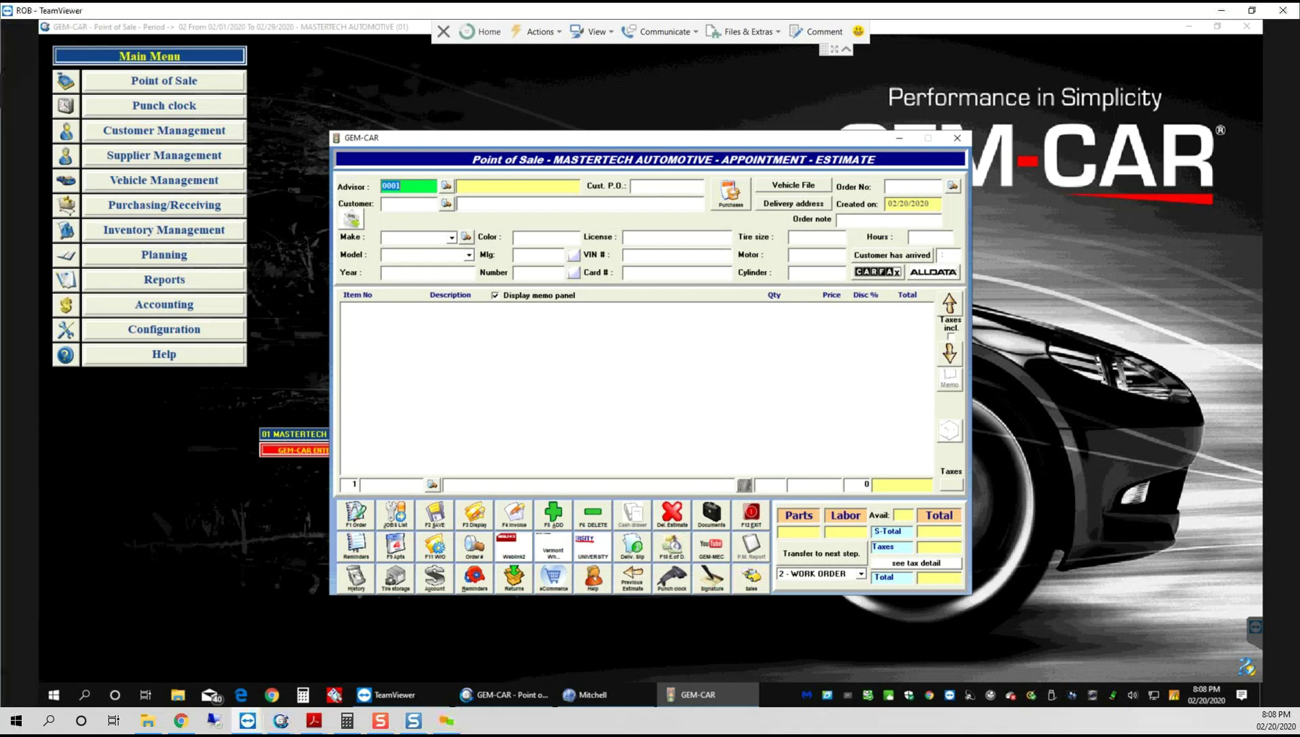
# Step: Look up the customer by licence plate, skip earlier estimates, and launch Mitchell for the 2011 CR-V EX
pyautogui.click(420, 202)
pyautogui.press('capslock')
pyautogui.write('H')
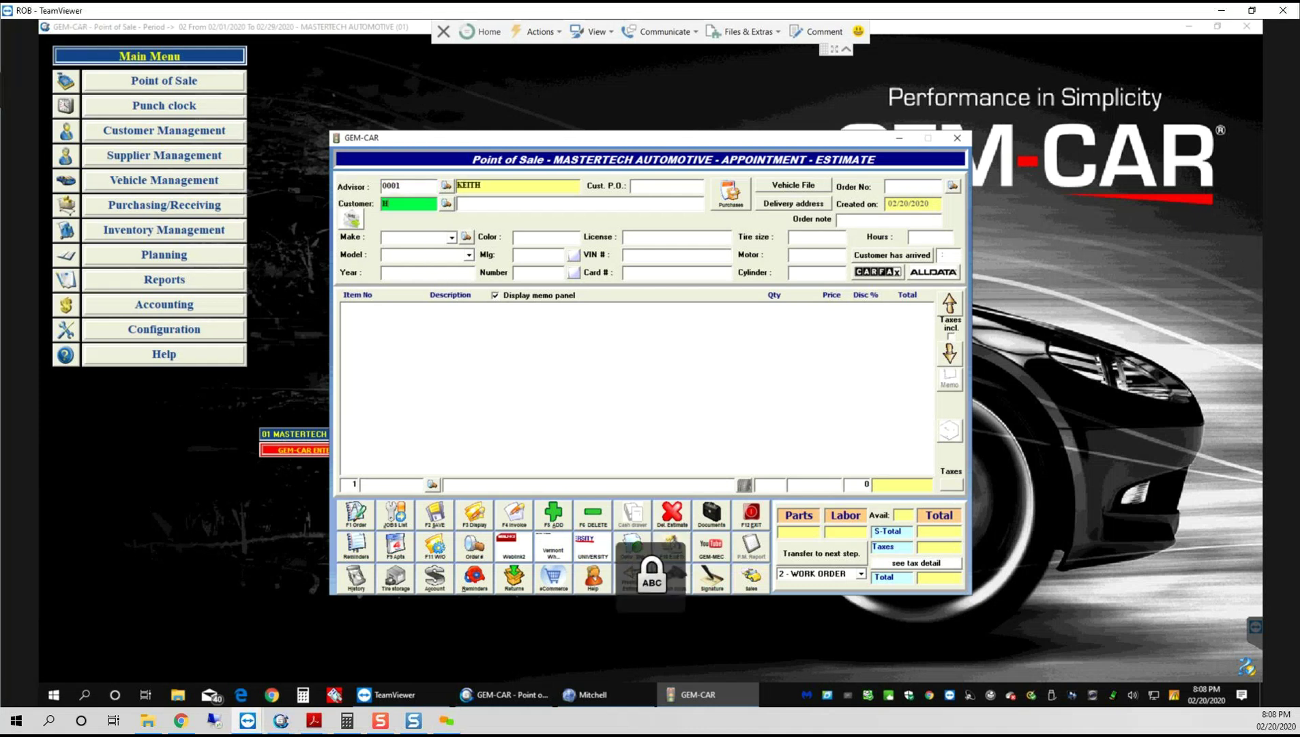
pyautogui.write('AH545')
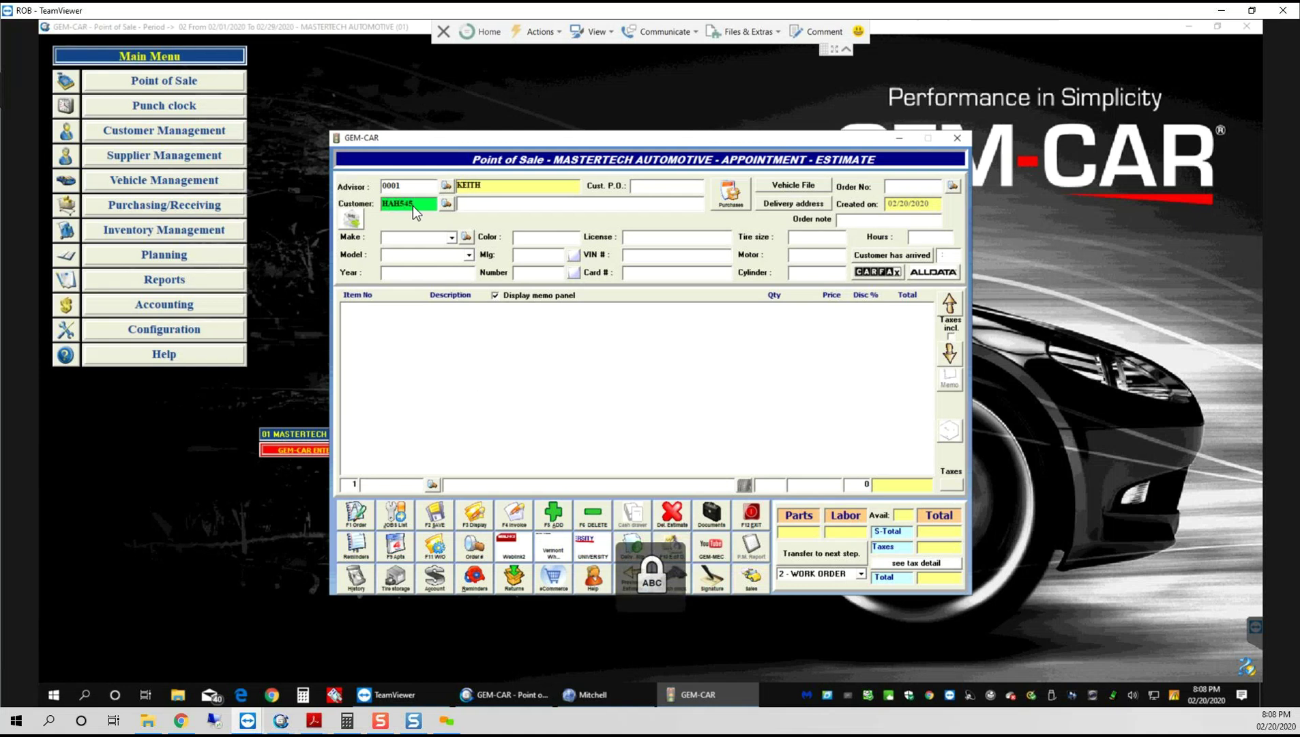
pyautogui.press('Return')
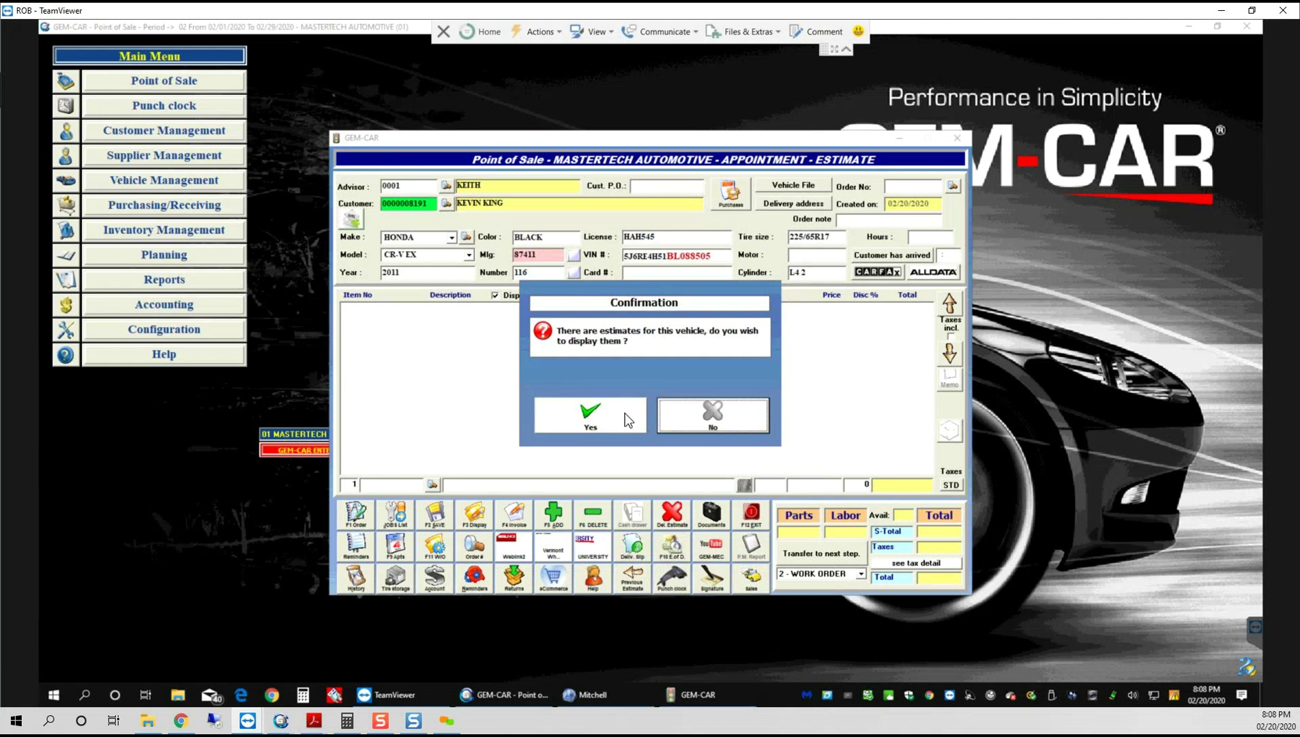
pyautogui.click(667, 415)
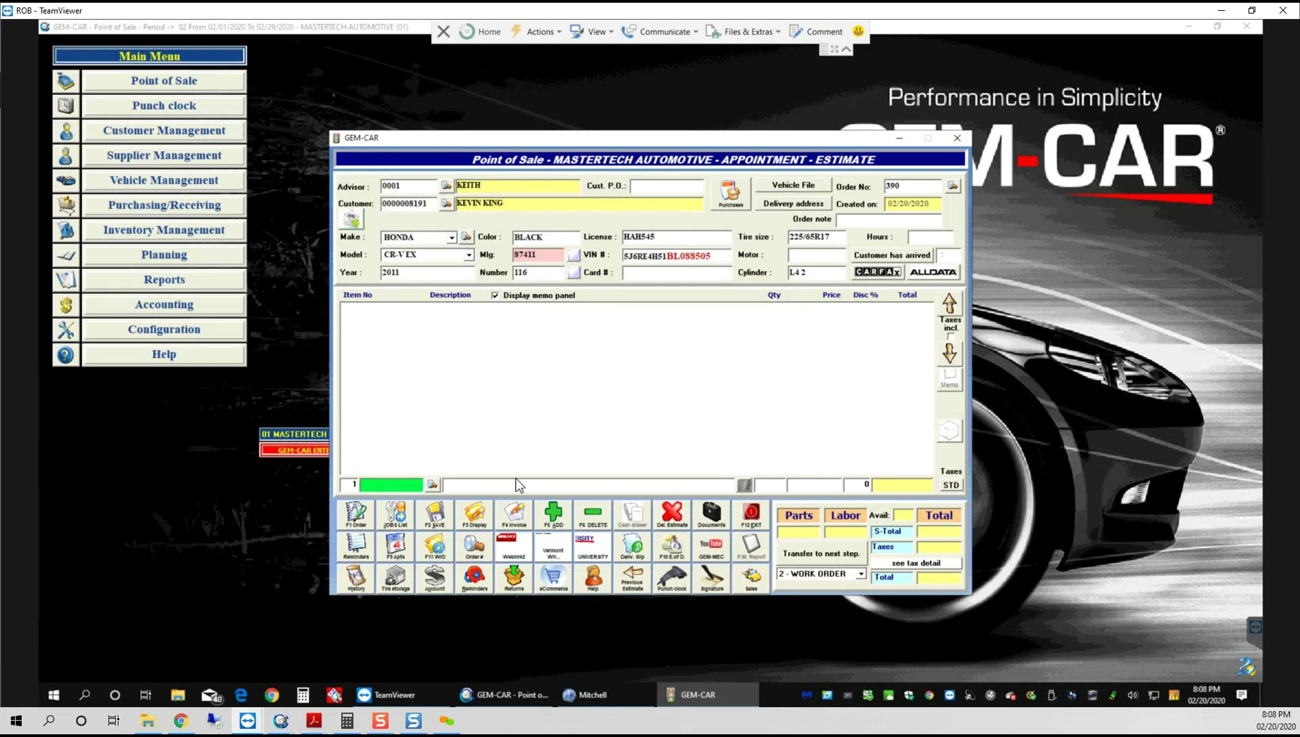
pyautogui.click(515, 554)
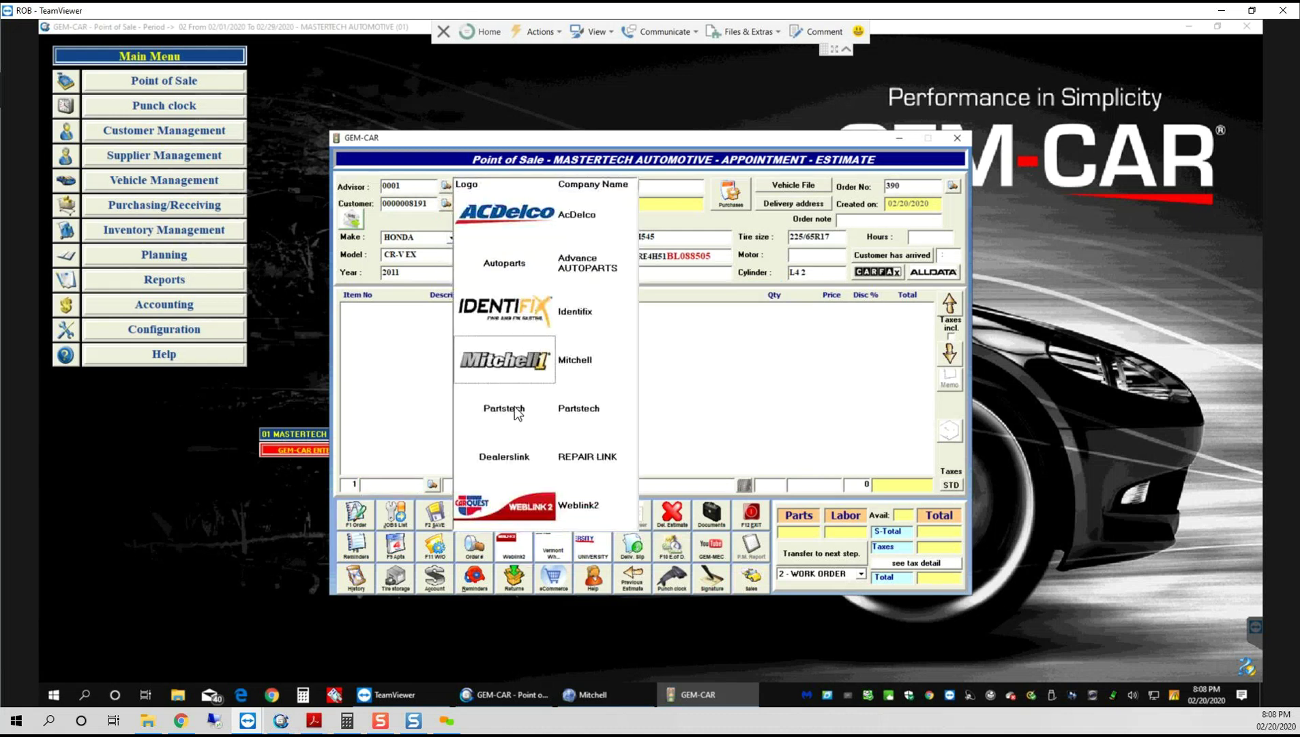
pyautogui.click(519, 362)
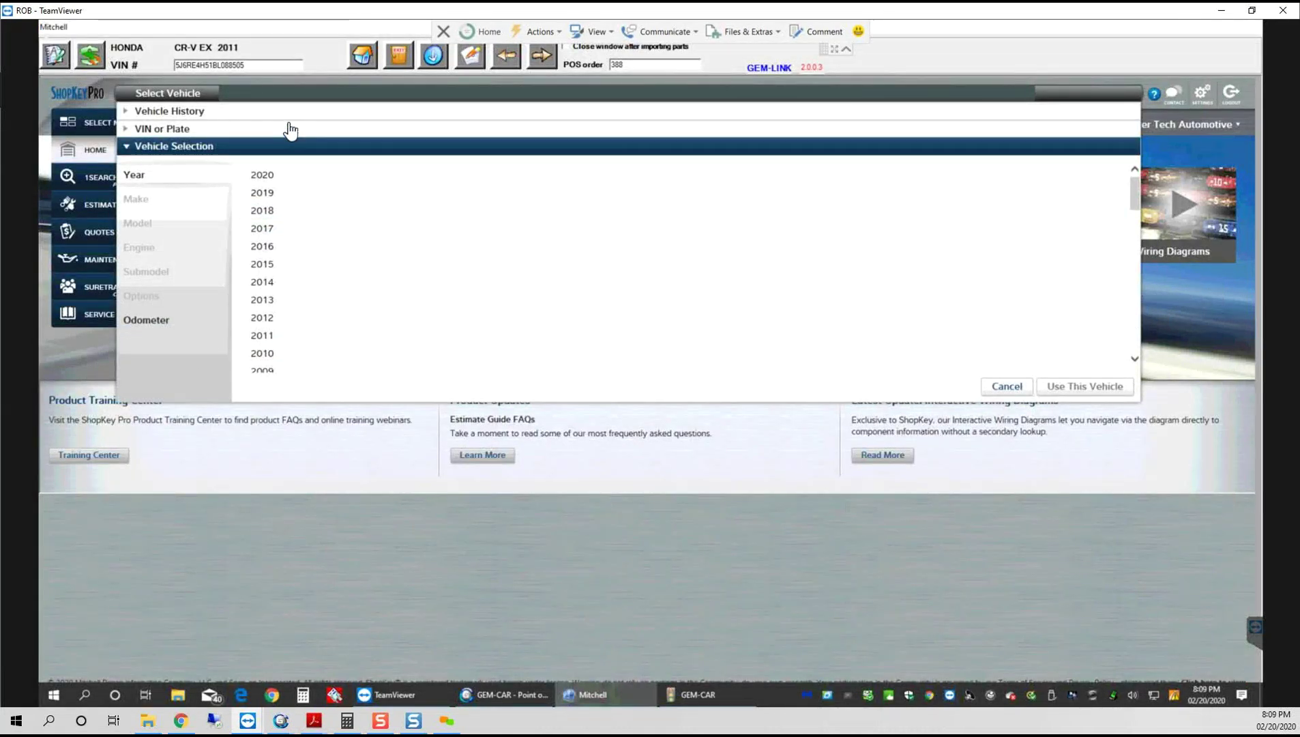
# Step: Decode the pasted VIN and use the resulting 2011 Honda CR-V 2.4L EX as the vehicle
pyautogui.click(146, 130)
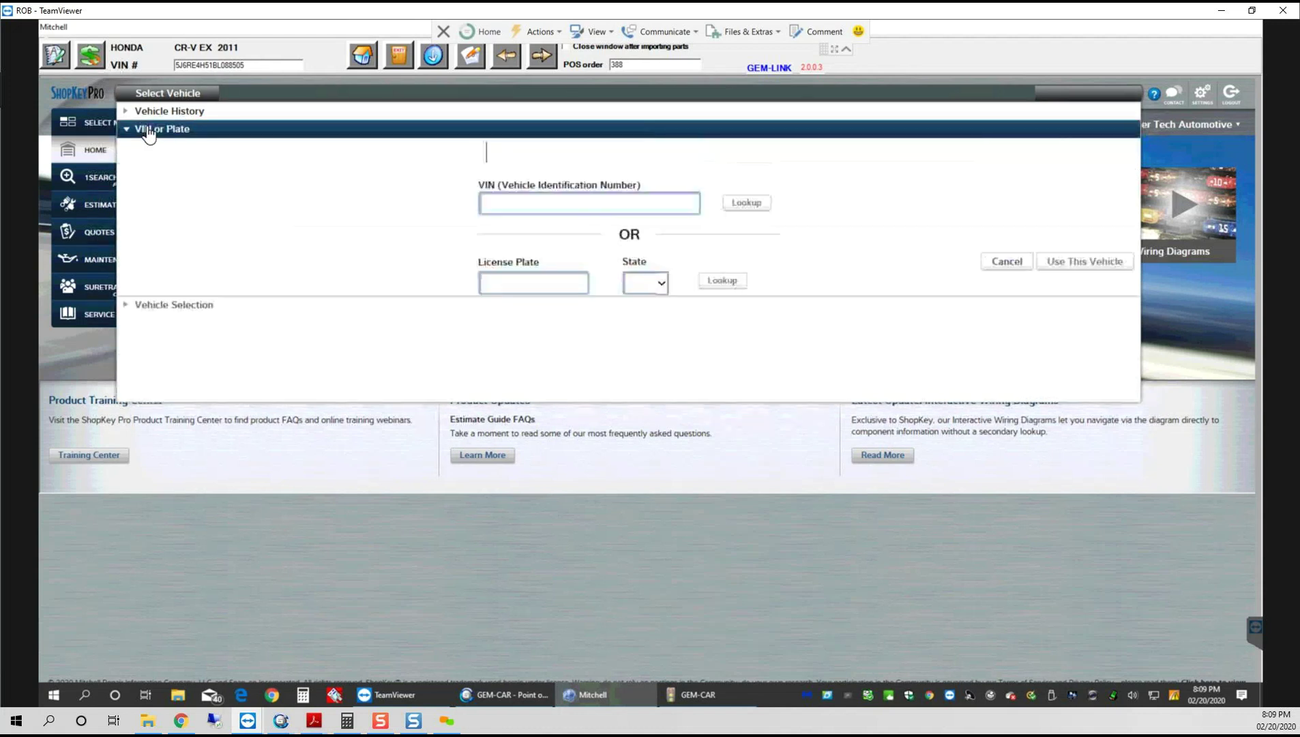
pyautogui.click(511, 215)
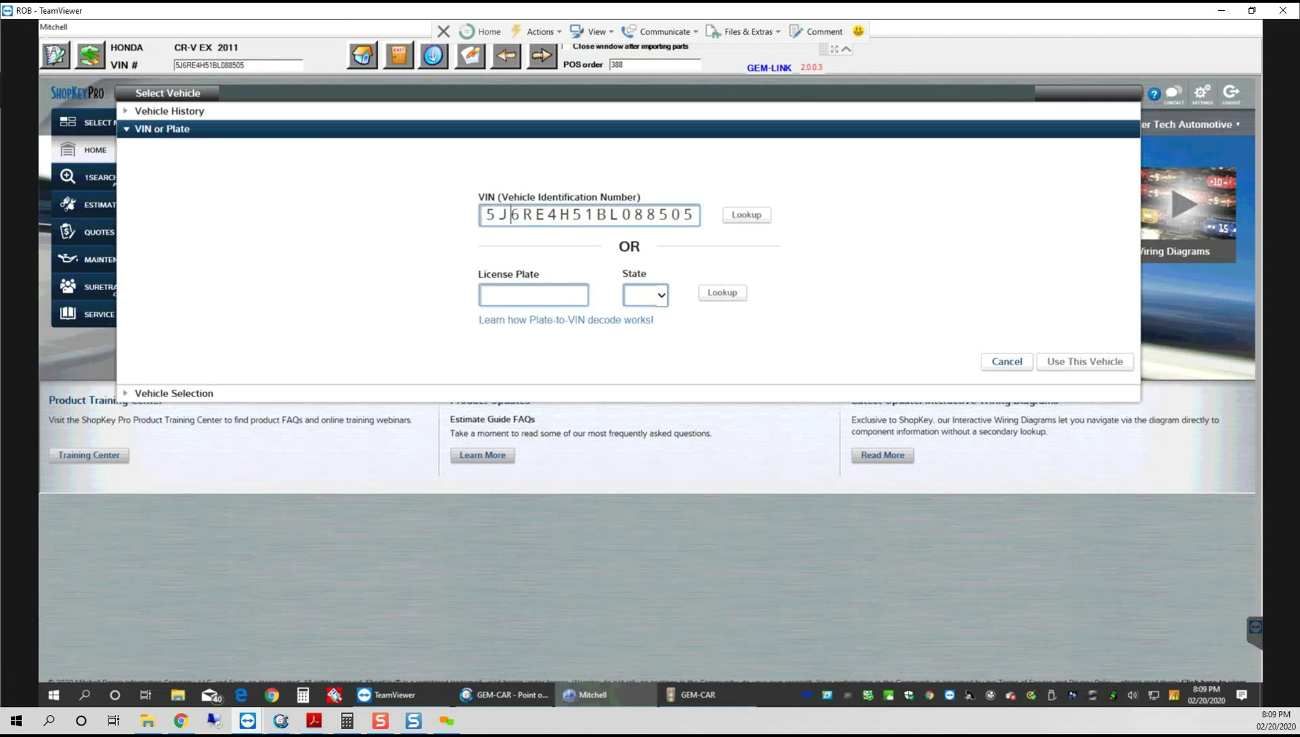
pyautogui.click(742, 215)
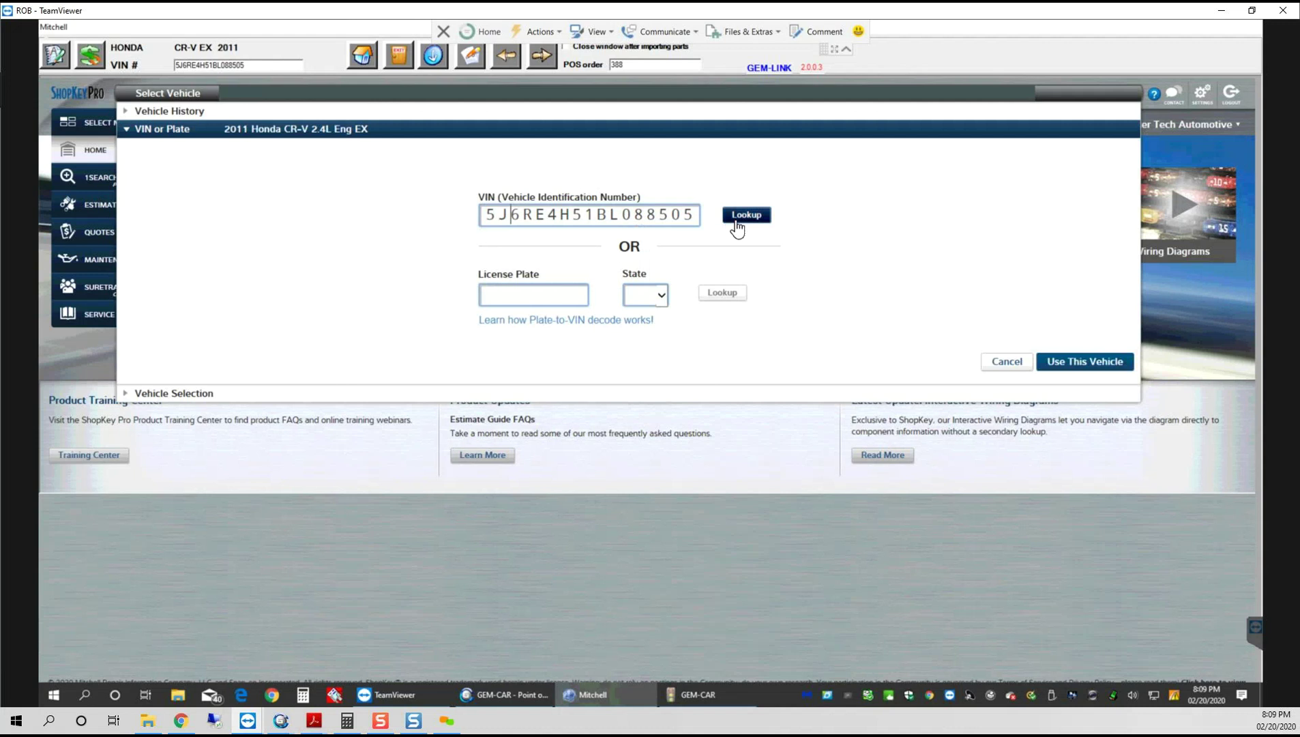
pyautogui.click(1065, 365)
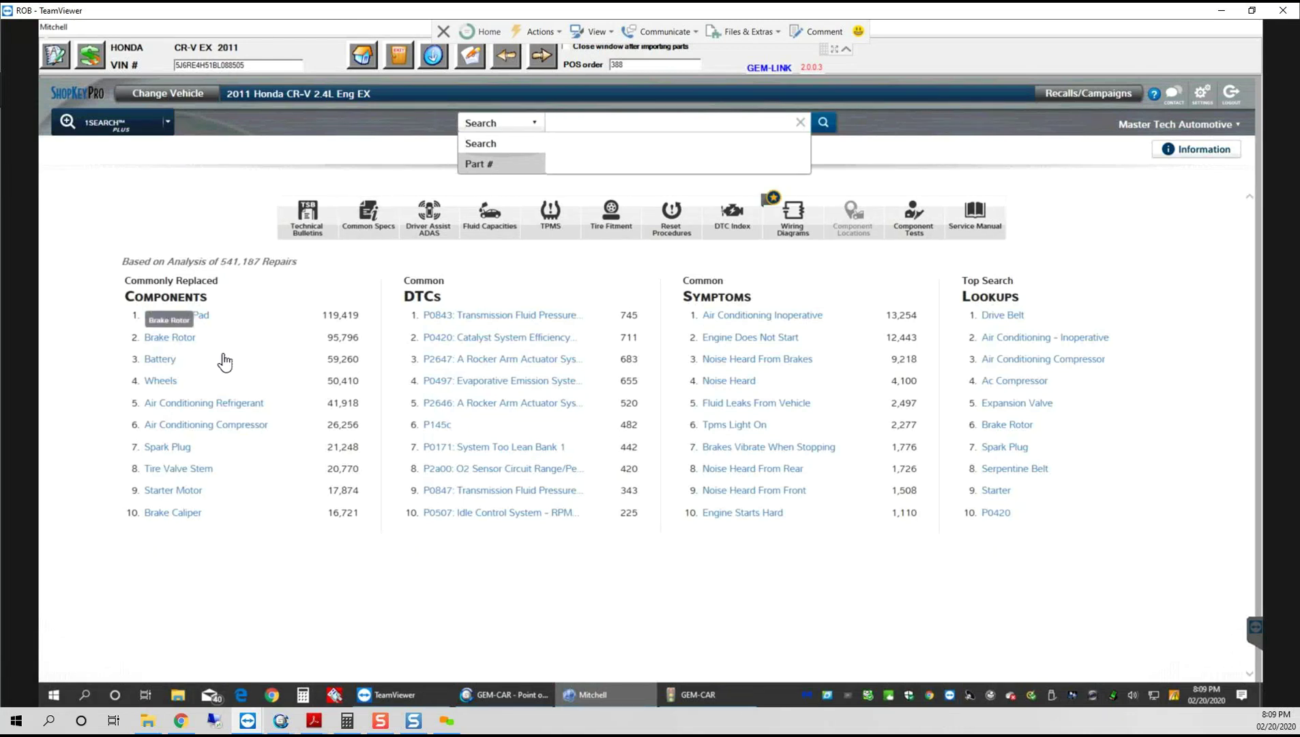
# Step: Open the brake caliper replace topic's Parts & Labor times, showing 1.6 h both sides
pyautogui.click(163, 516)
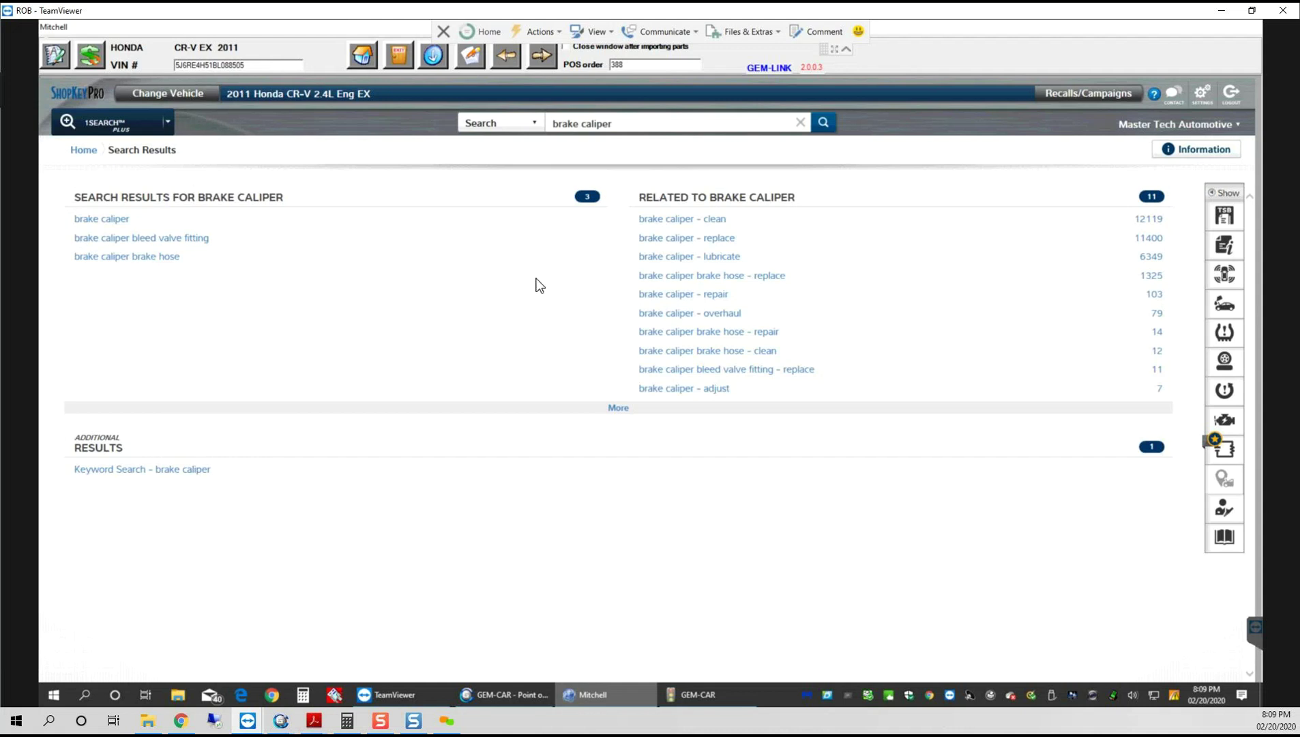
pyautogui.click(716, 239)
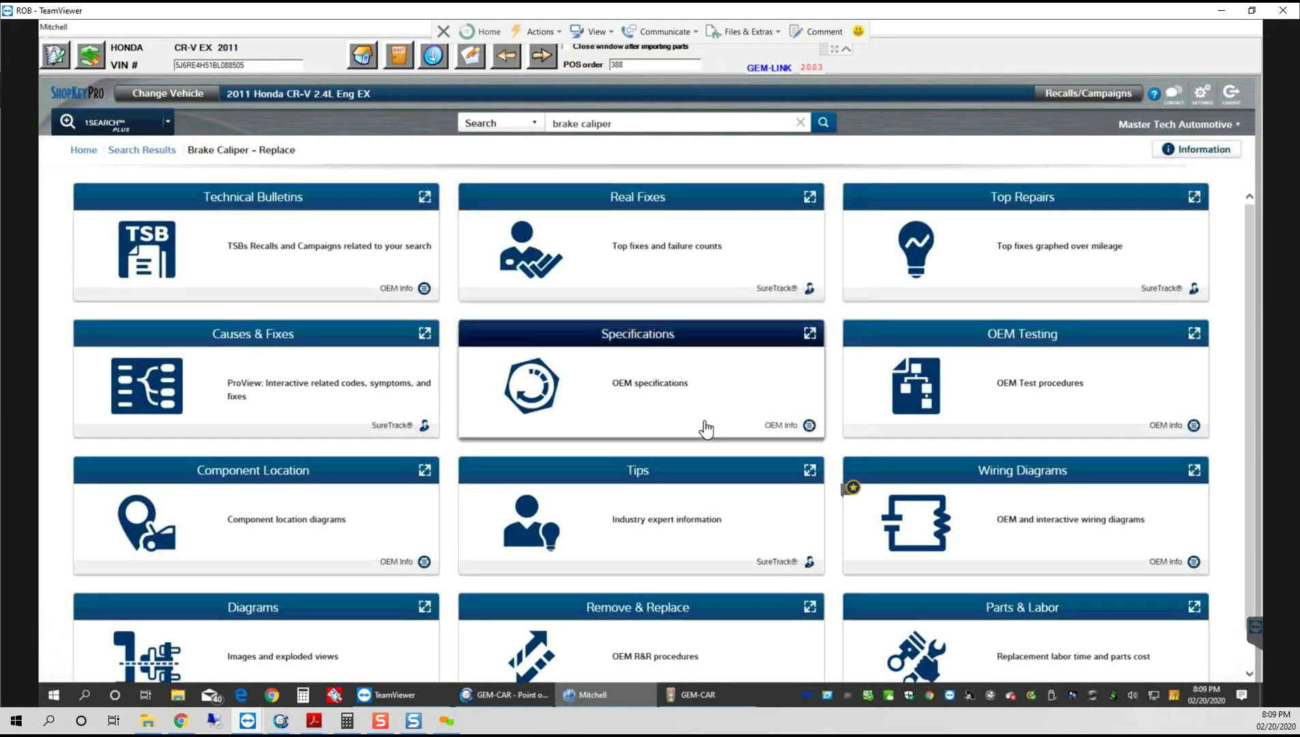
pyautogui.scroll(-1, 705, 429)
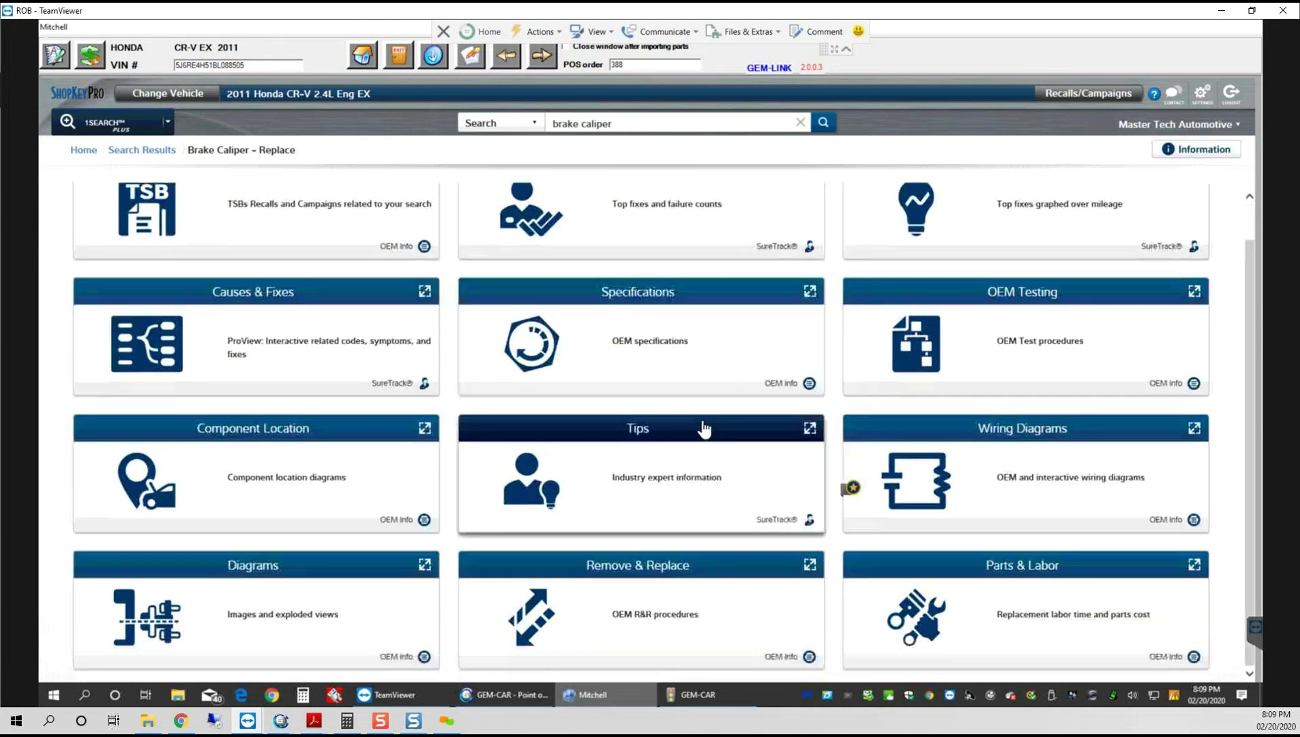
pyautogui.click(983, 609)
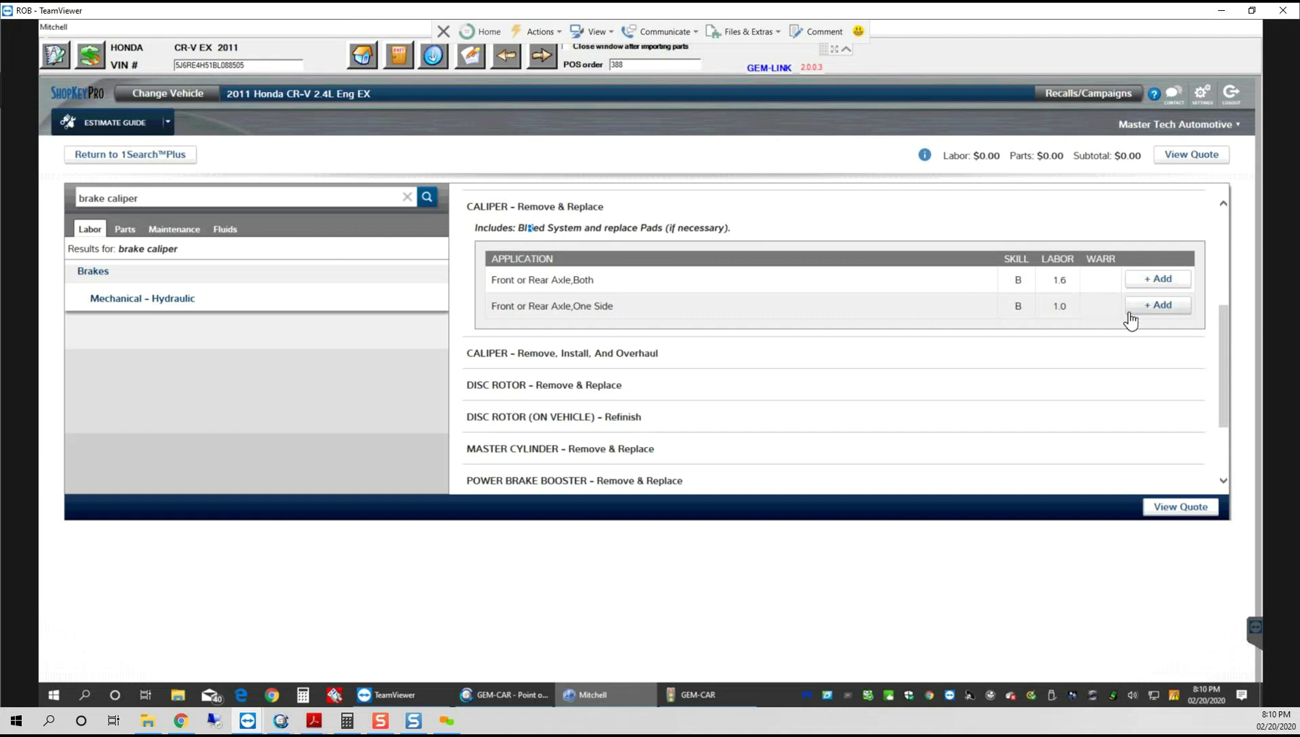
# Step: Add the Front or Rear Axle, Both caliper labor (1.6 h) and view the quote
pyautogui.click(1135, 280)
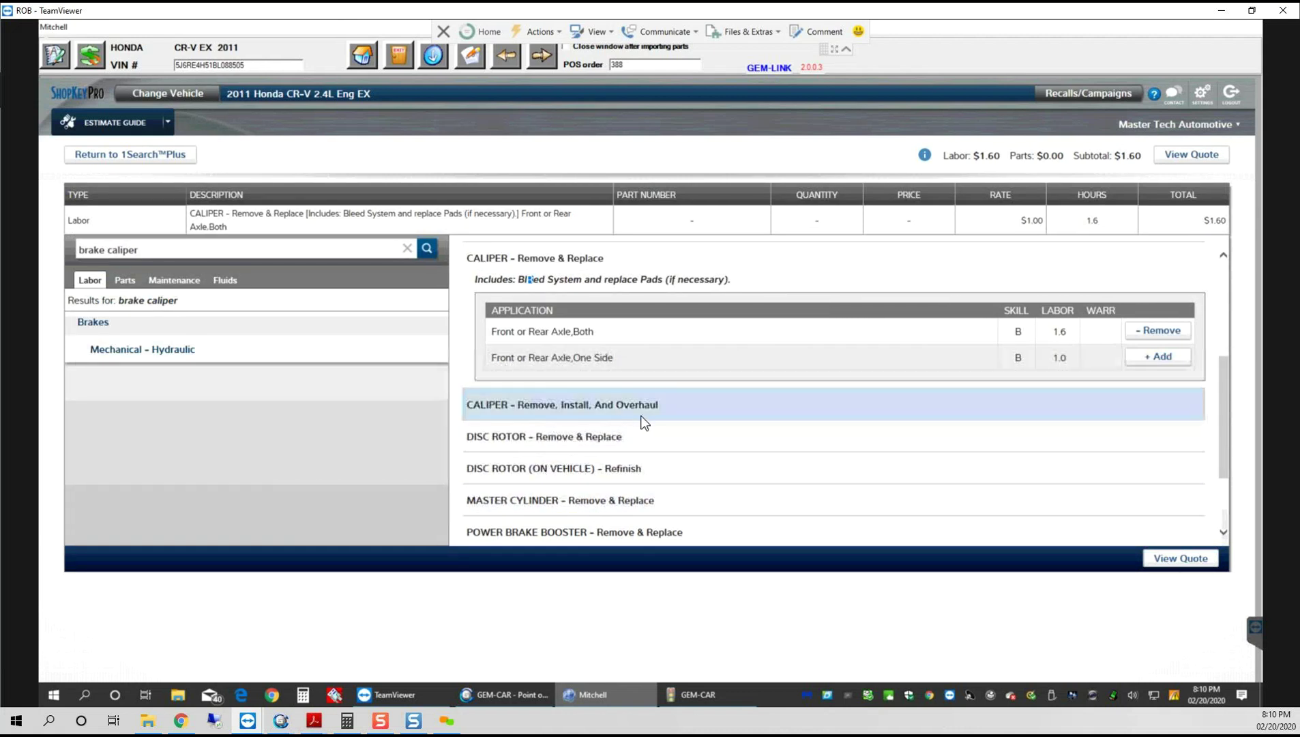
pyautogui.click(1172, 157)
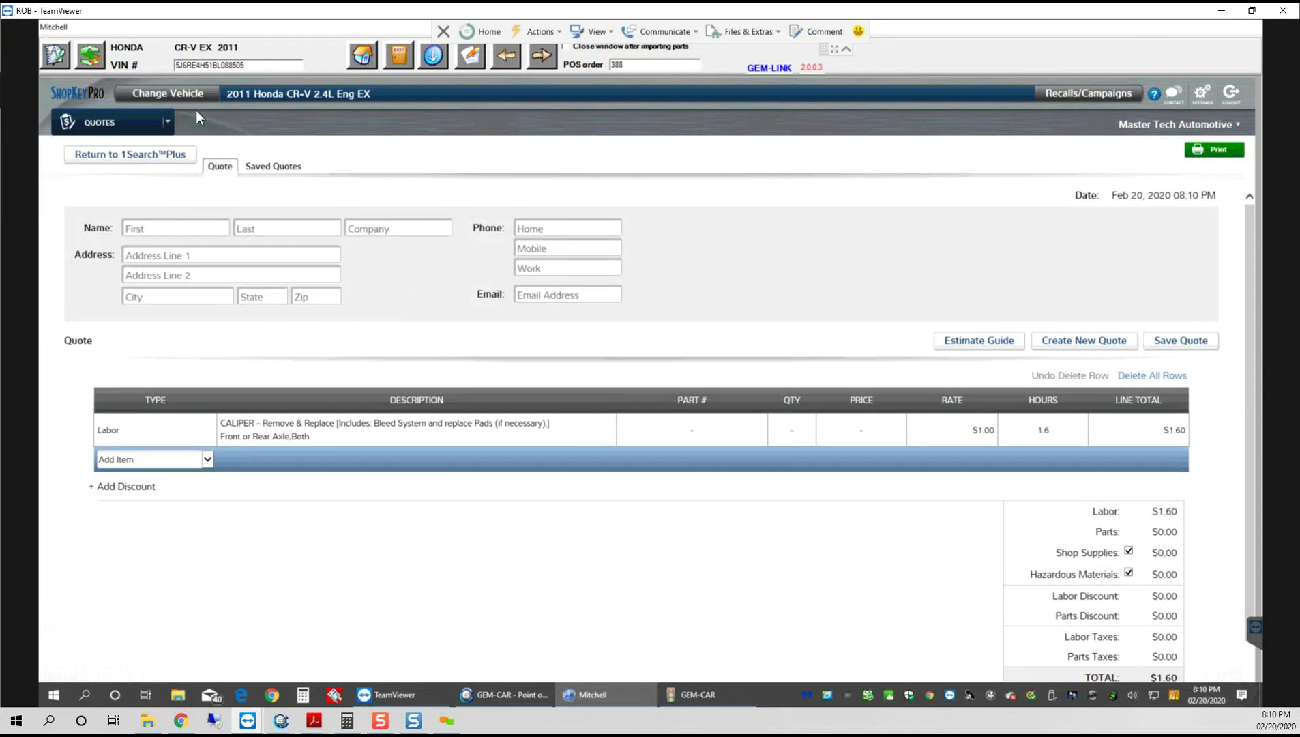
# Step: Import the caliper Remove & Replace labor at the 94.40 door rate with time raised to 1.8 h
pyautogui.click(54, 59)
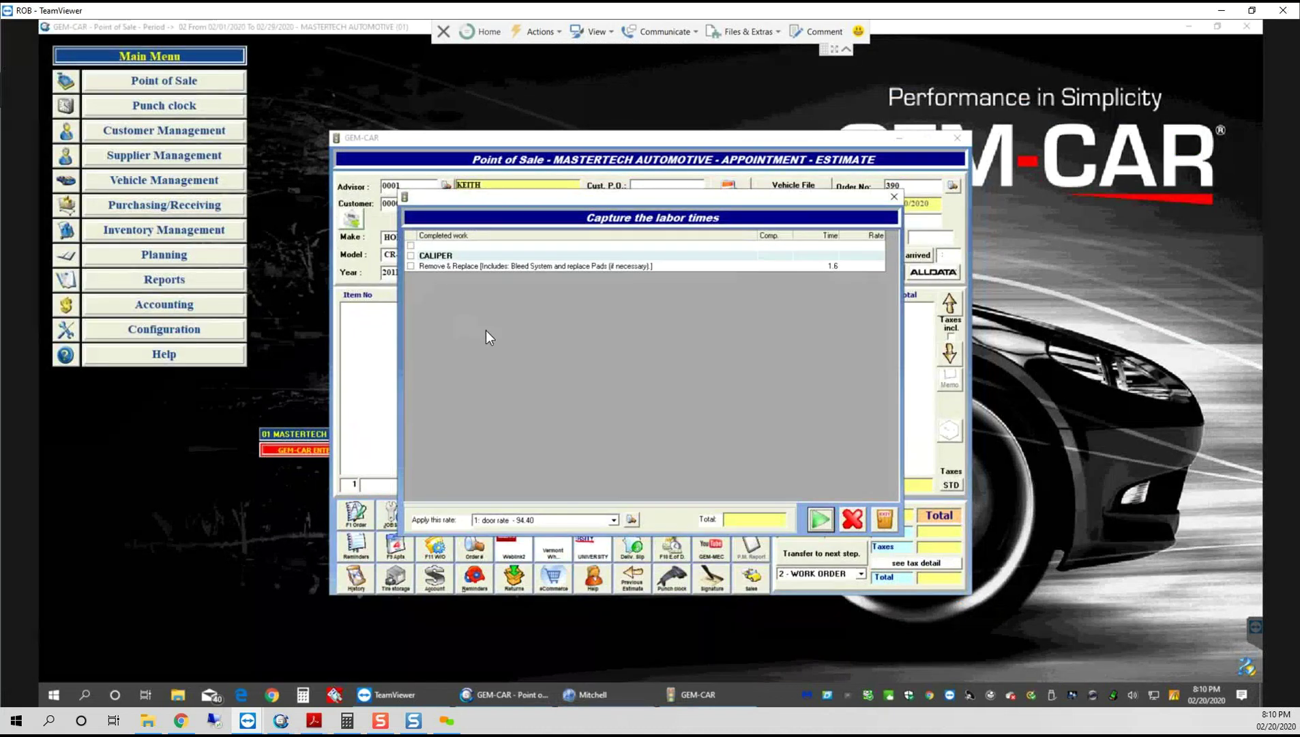
pyautogui.click(612, 520)
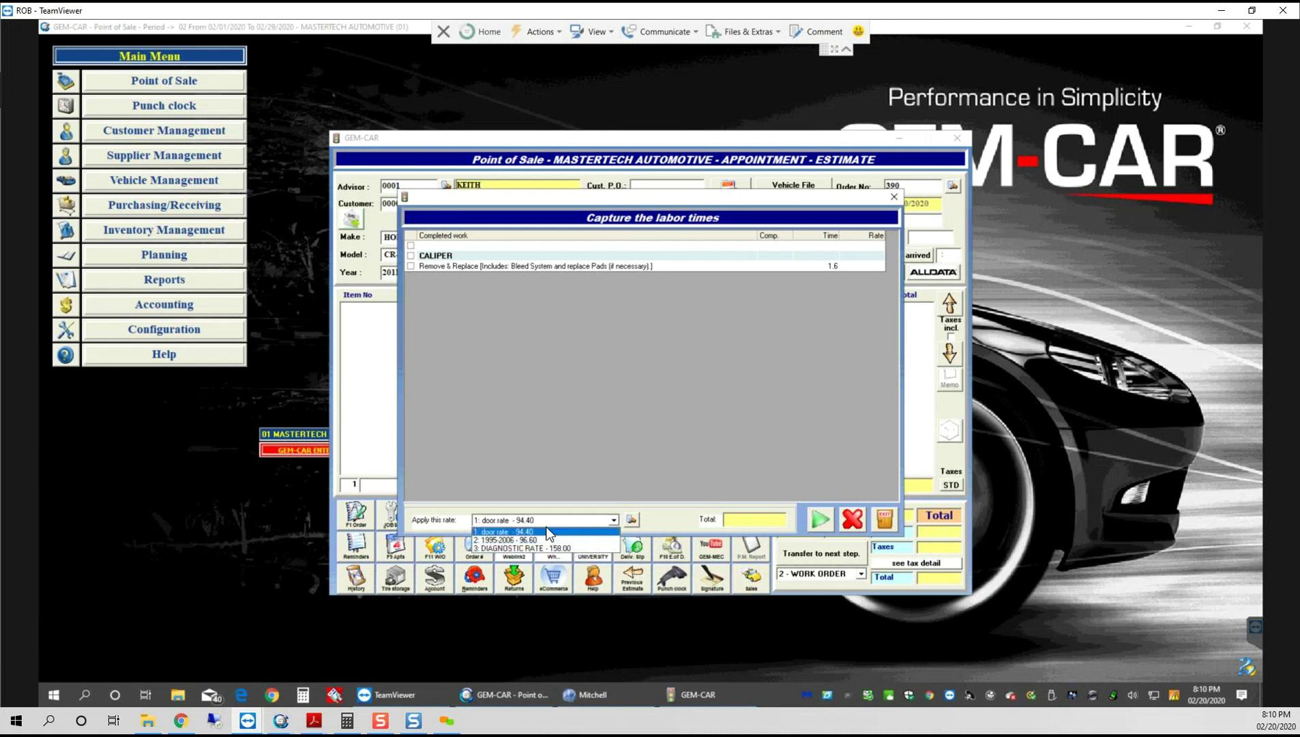
pyautogui.click(549, 532)
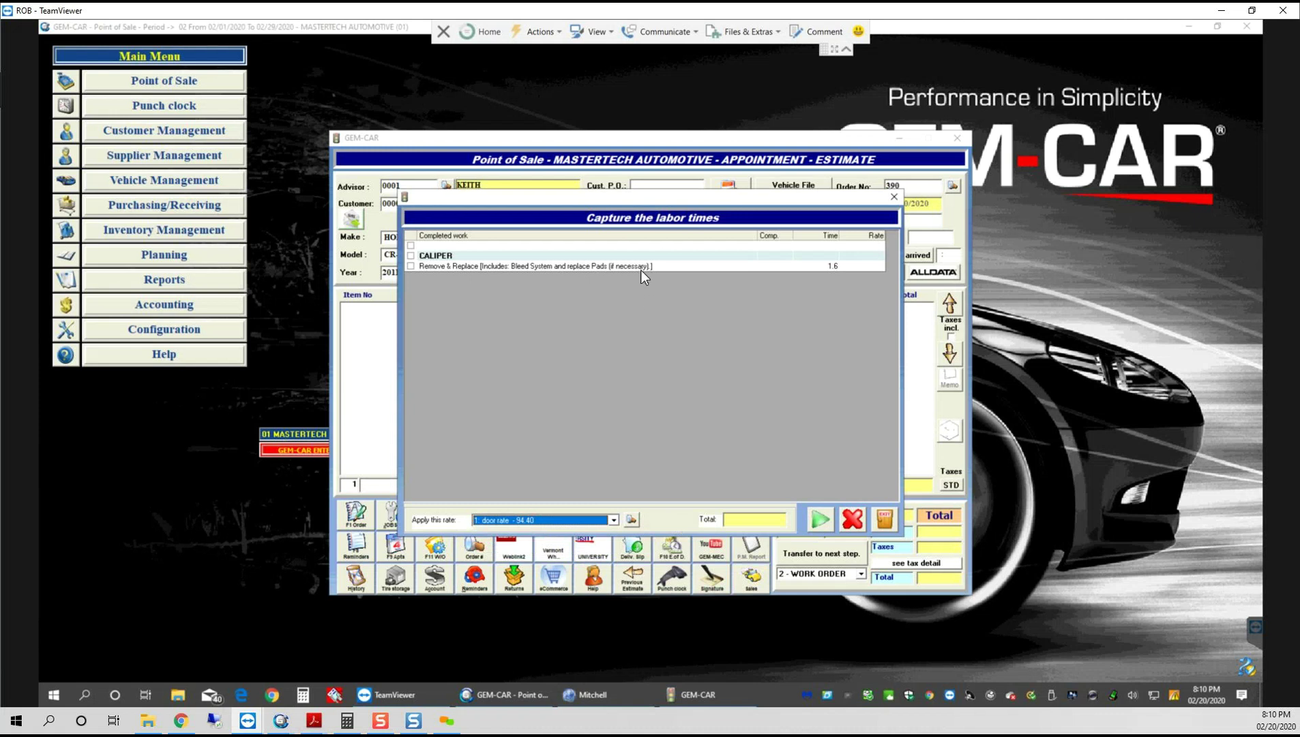
pyautogui.press('Tab')
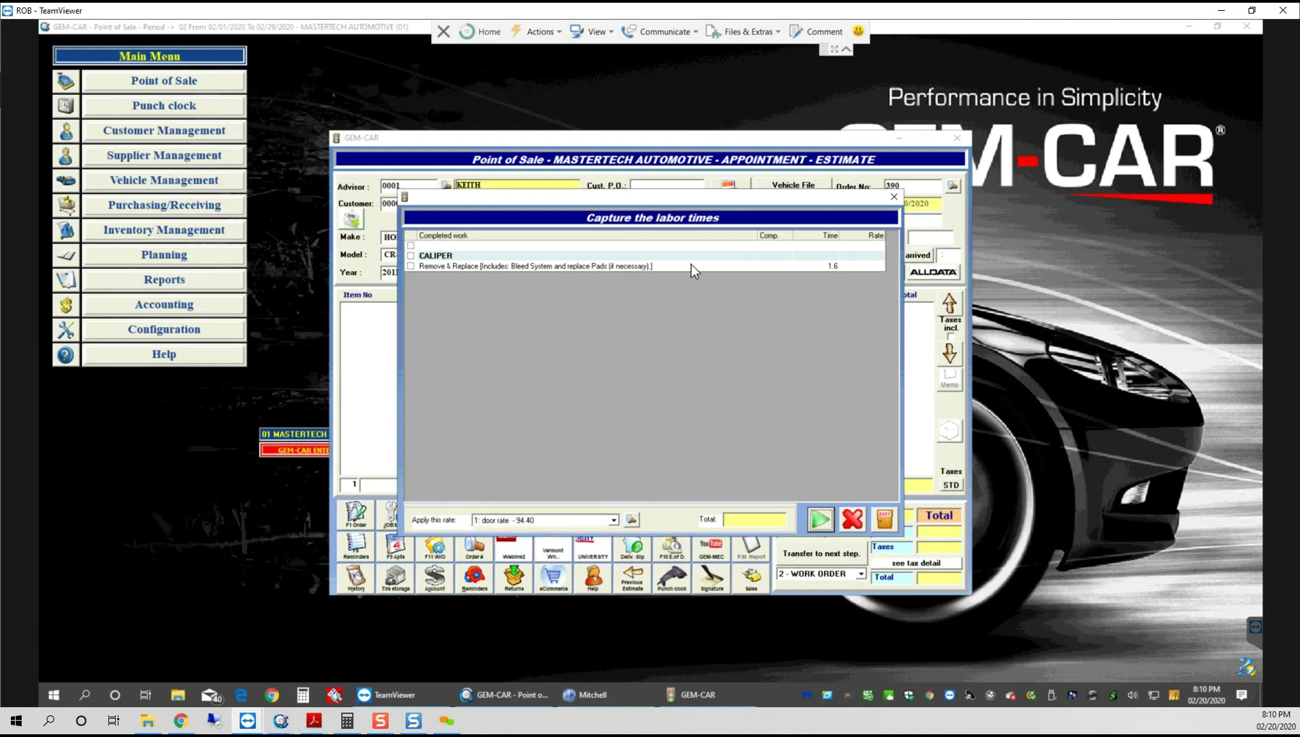
pyautogui.click(411, 266)
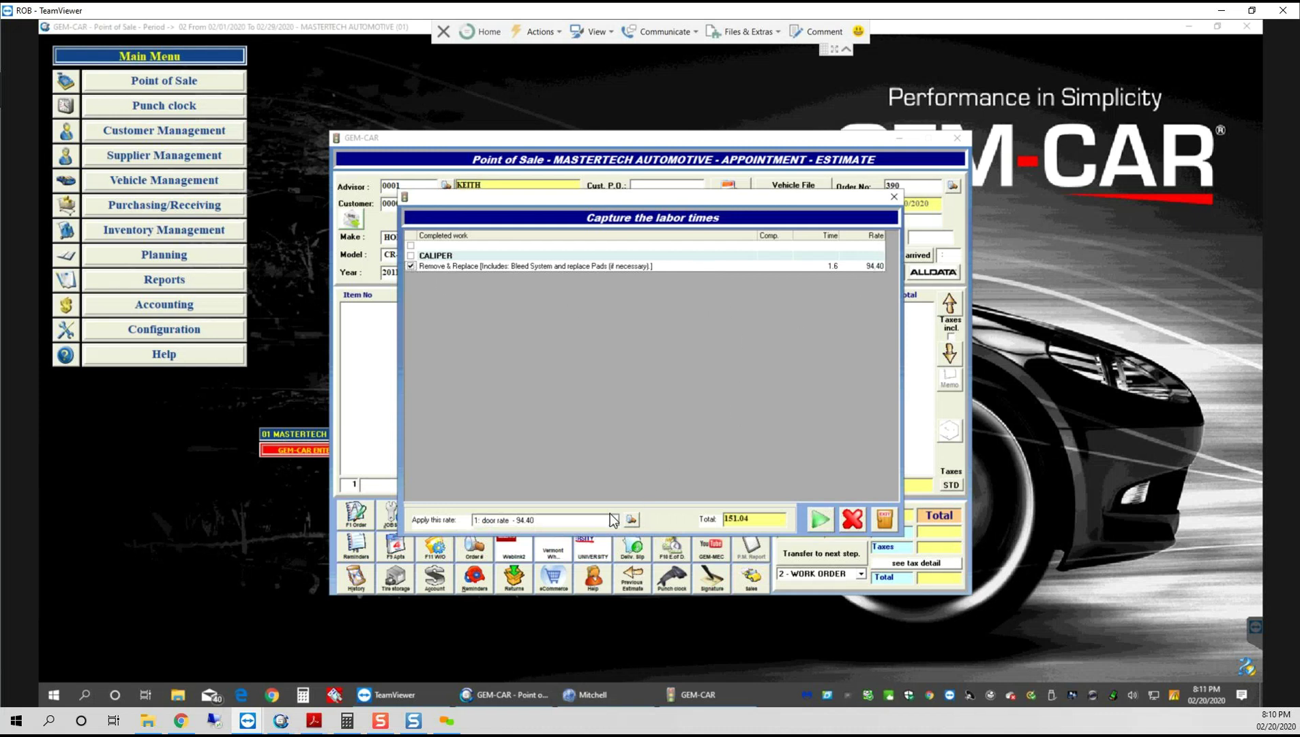
pyautogui.click(824, 266)
pyautogui.click(819, 520)
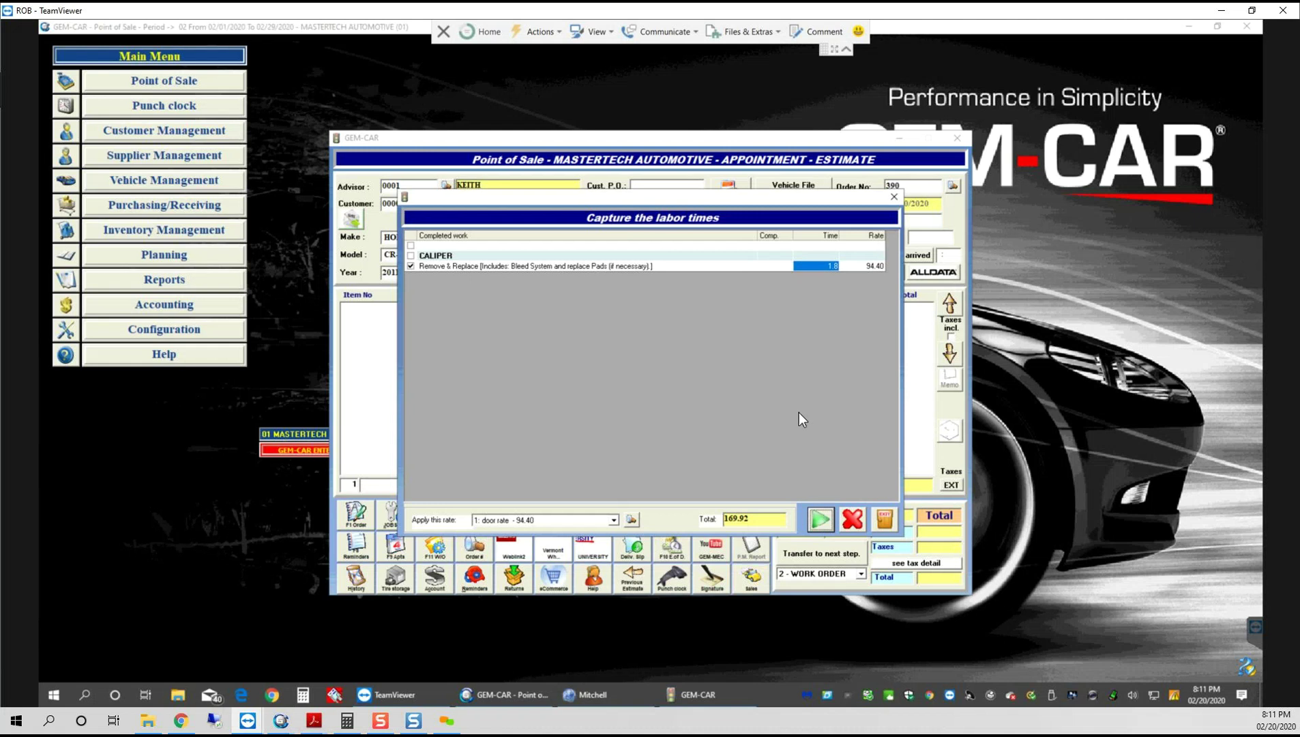
pyautogui.click(826, 519)
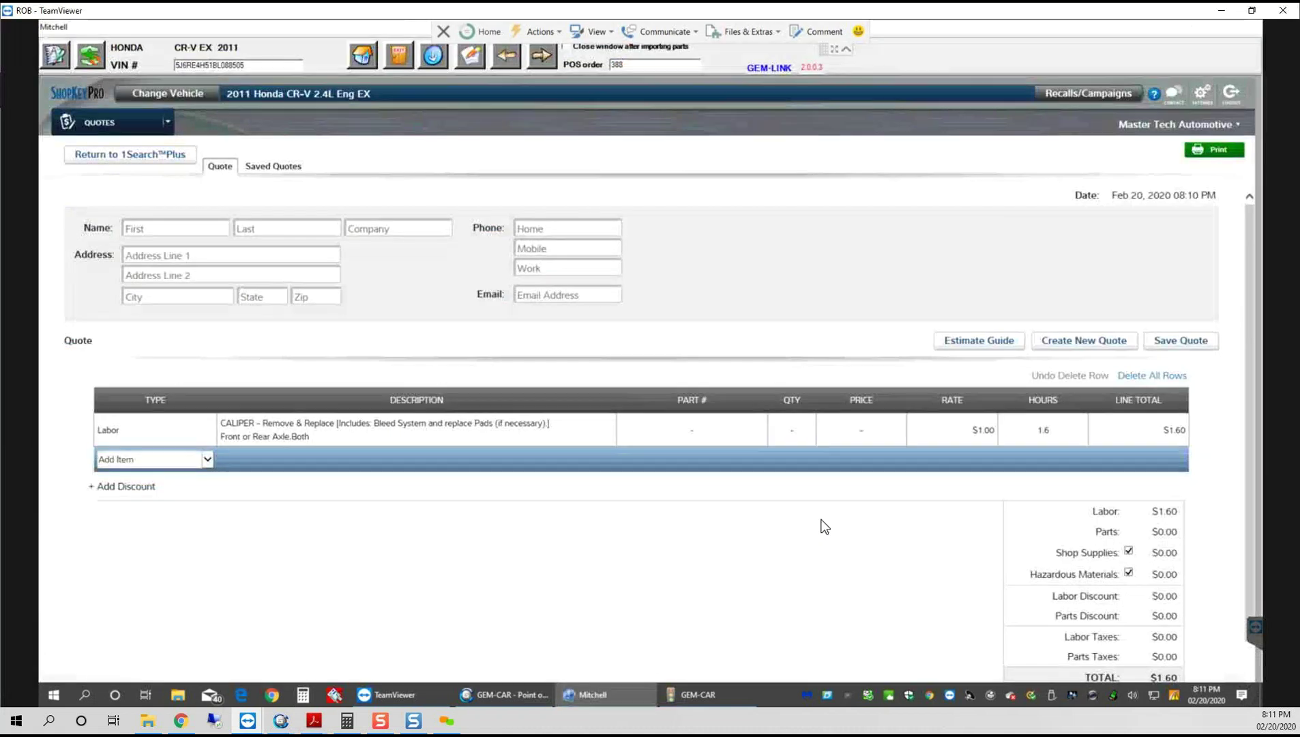
# Step: Minimize the Mitchell quote and attempt to delete duplicate caliper labor line 02 from the estimate
pyautogui.click(433, 61)
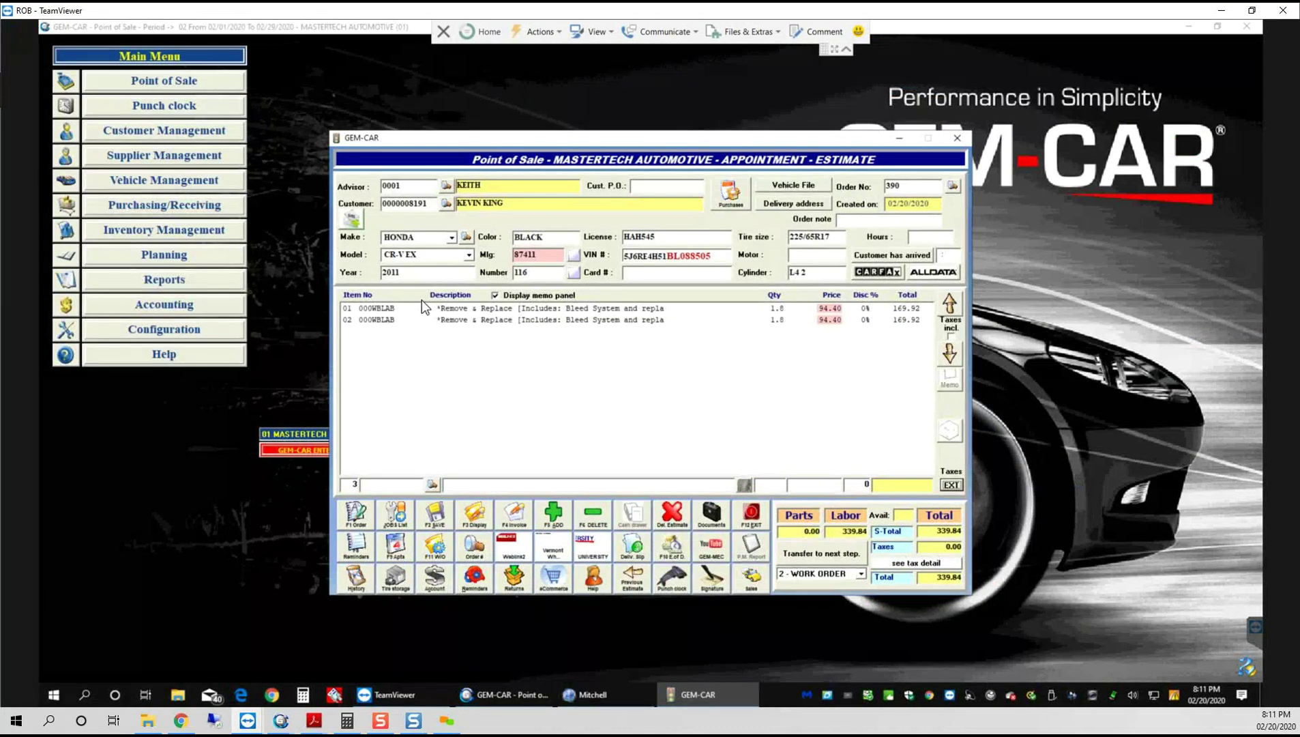
pyautogui.click(524, 320)
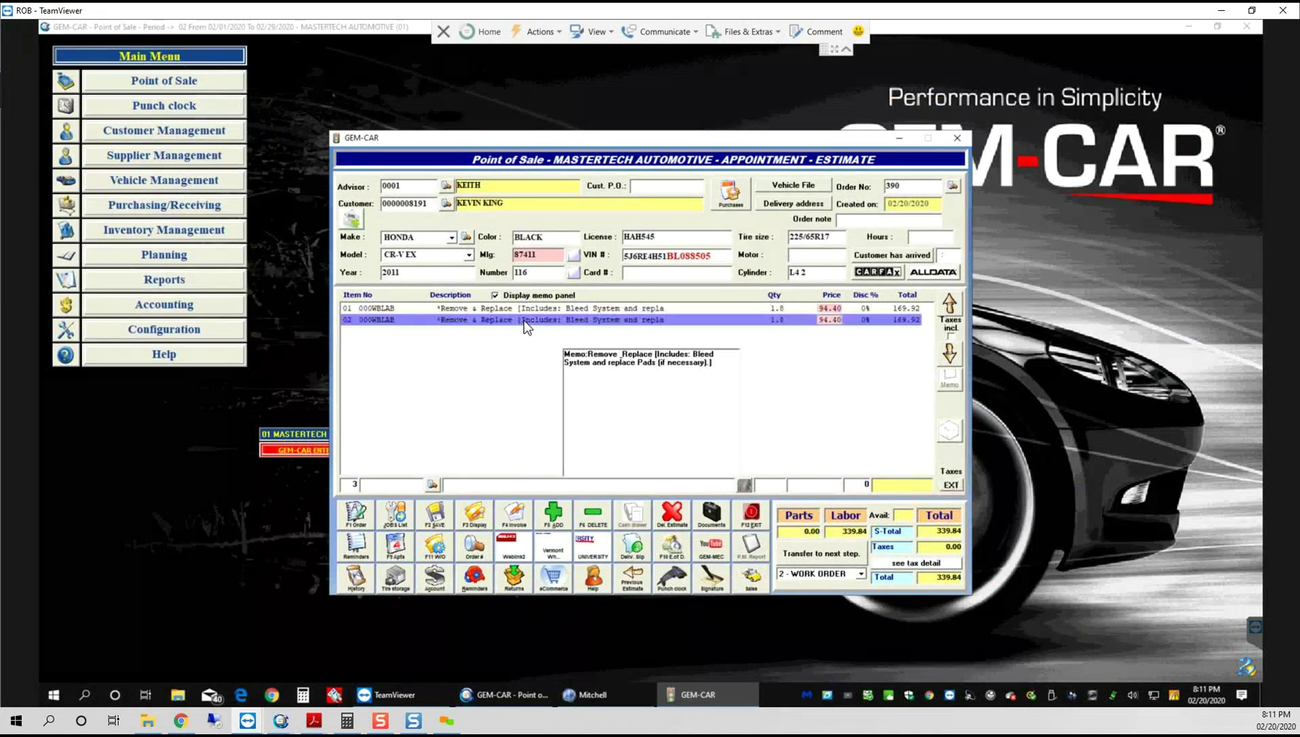
pyautogui.click(597, 519)
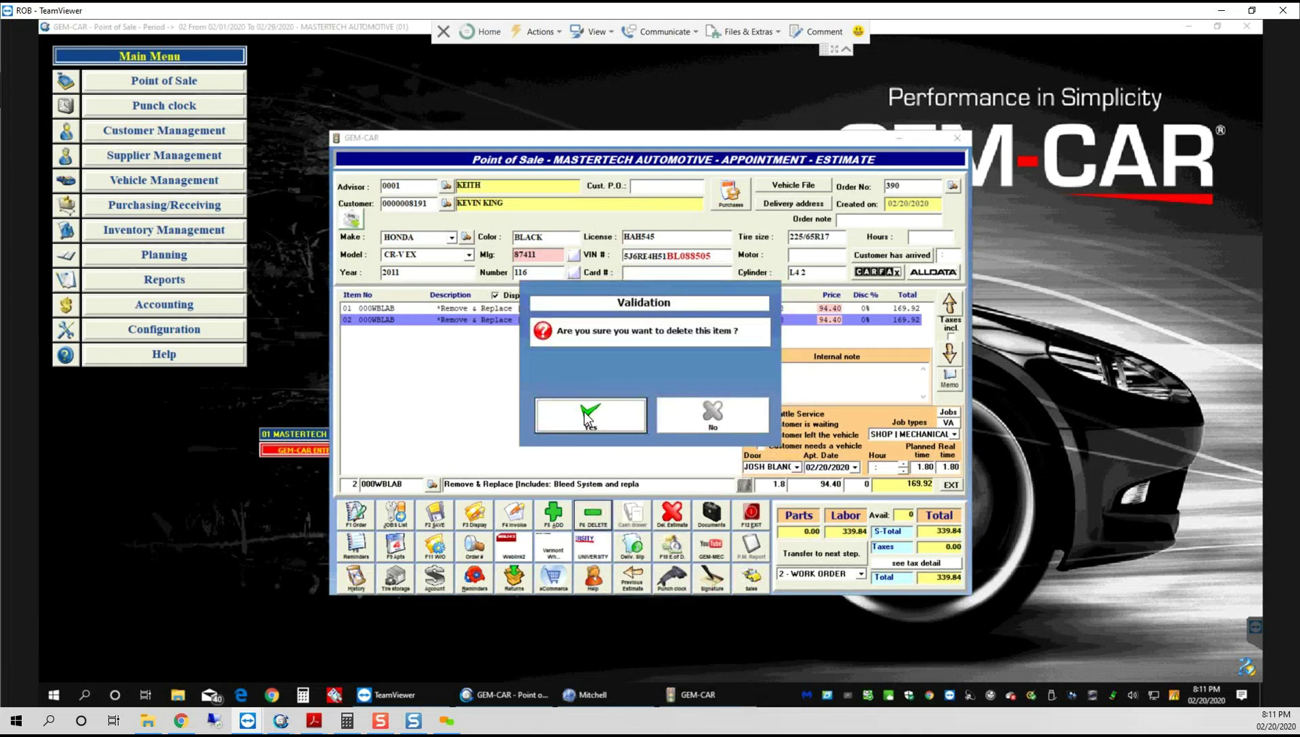
pyautogui.press('Escape')
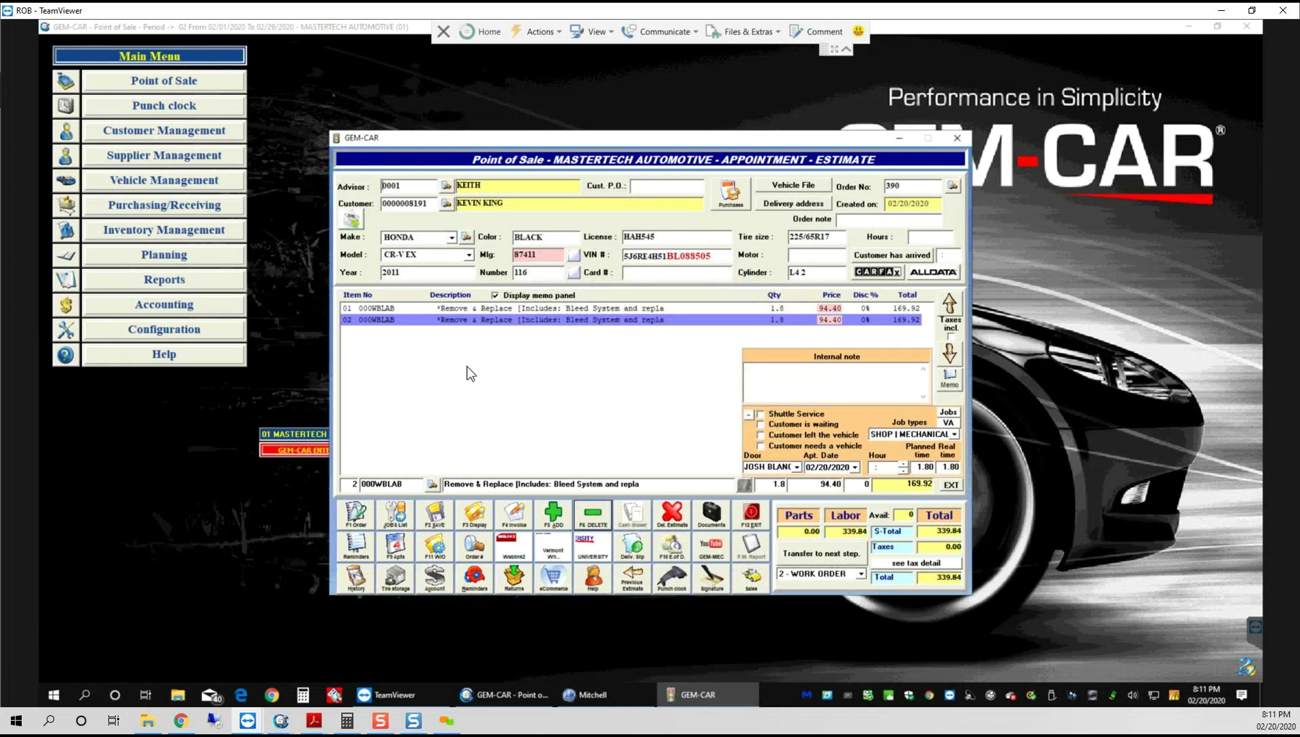